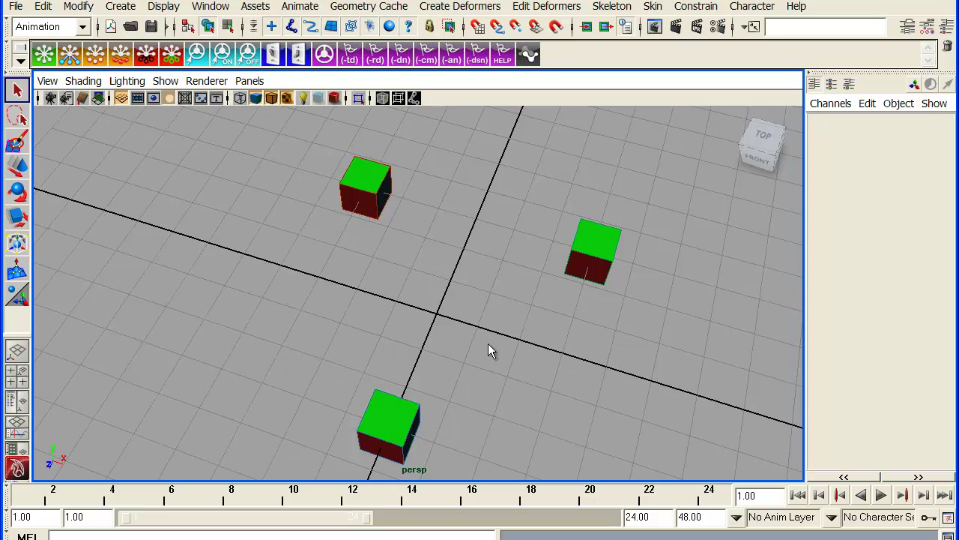
Step: Delete the front cube so that only the two rear cubes remain in the scene
alt+right_drag(520, 332, 487, 328)
alt+middle_drag(486, 327, 486, 308)
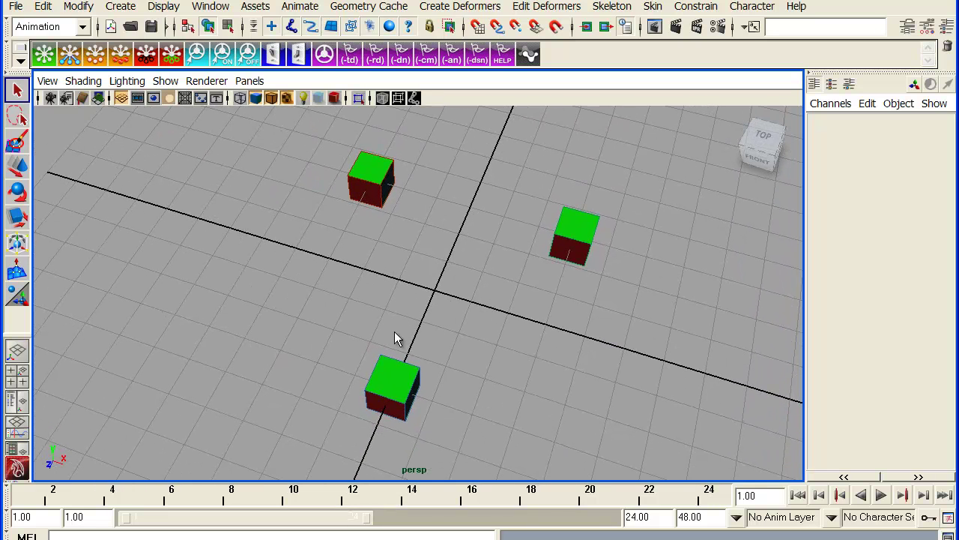
click(416, 382)
key(Delete)
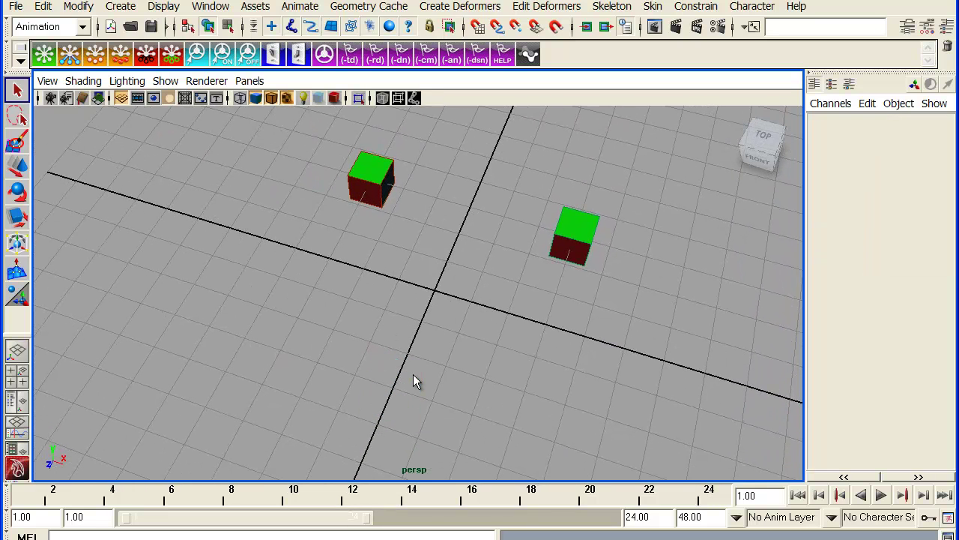
Step: Select cube1 and cube2 and constrain them together with ExoSwitch
alt+middle_drag(458, 287, 418, 359)
mouse_move(415, 353)
alt+mouse_down()
mouse_move(403, 357)
mouse_move(413, 352)
mouse_move(404, 349)
alt+mouse_up()
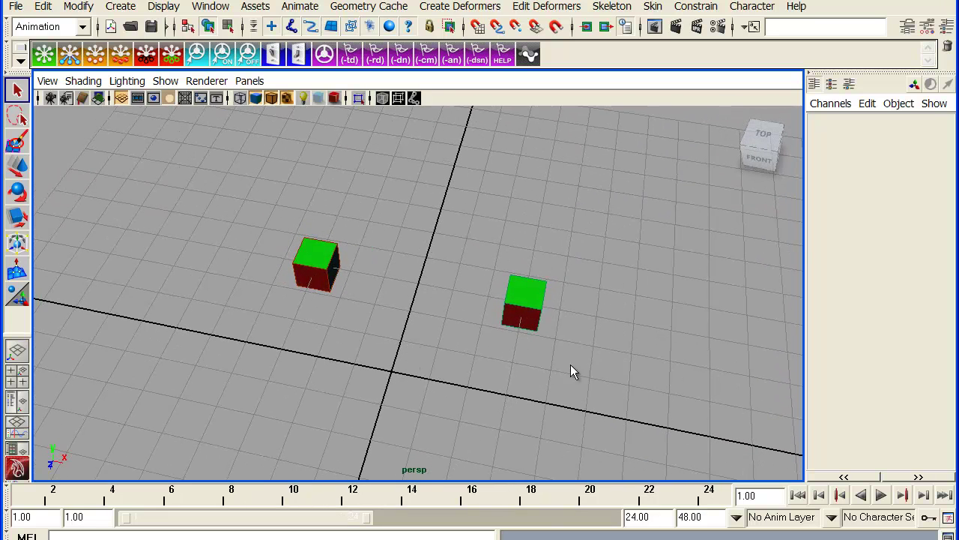
click(696, 6)
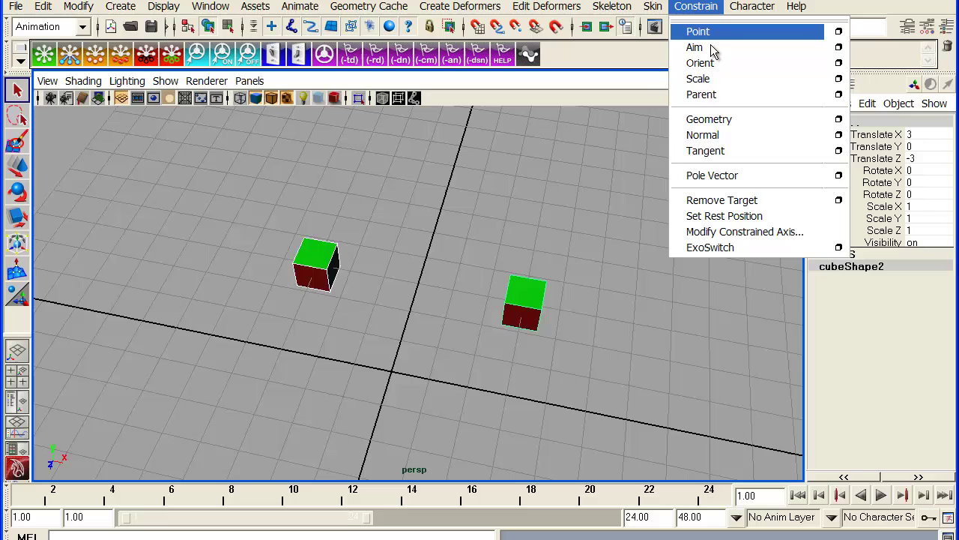
click(718, 250)
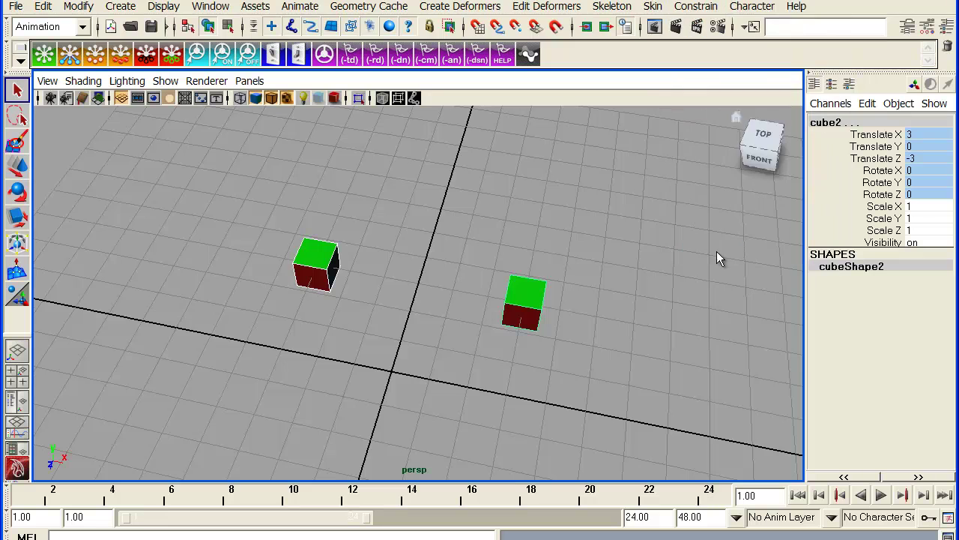
Step: Show the Outliner beside the perspective view and select exoSwitchConstraint1 to inspect its driver and switching attributes
click(17, 401)
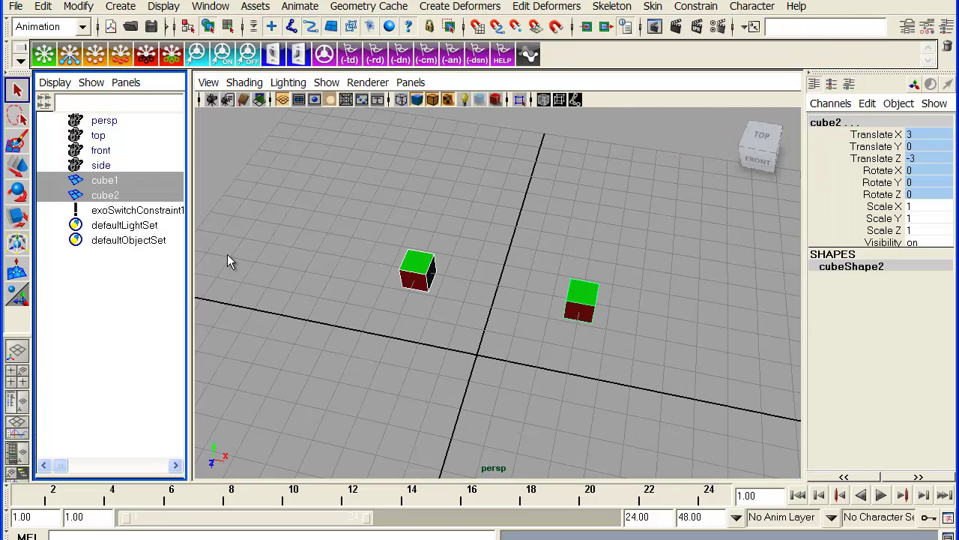
click(155, 212)
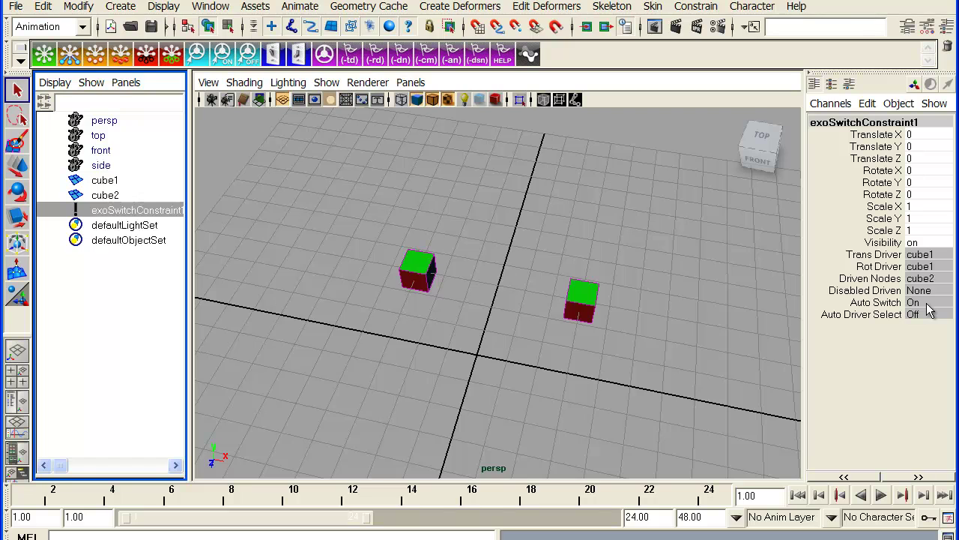
click(449, 217)
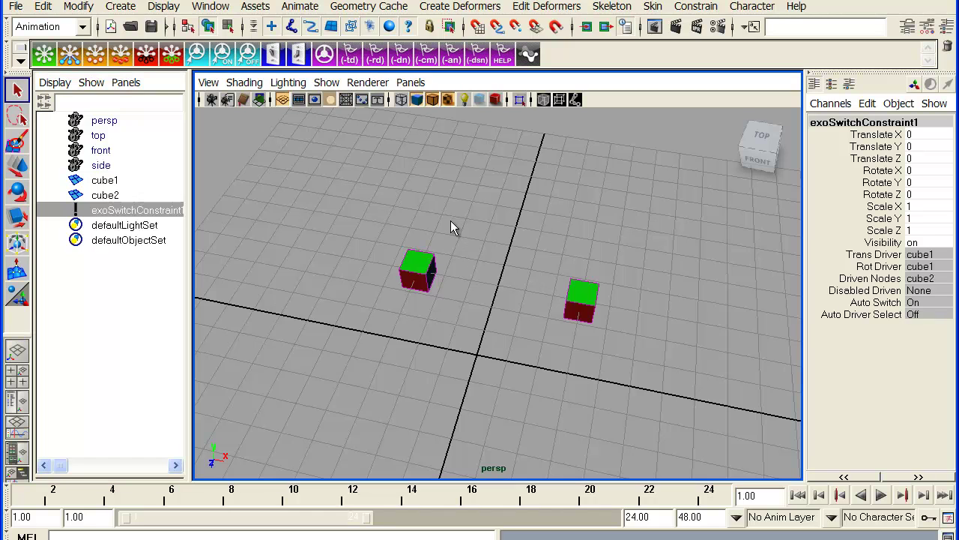
Step: Move cube1 to about X -8.9, Y 1.55, Z -3.64 and key its translation at frame 1
click(420, 270)
key(w)
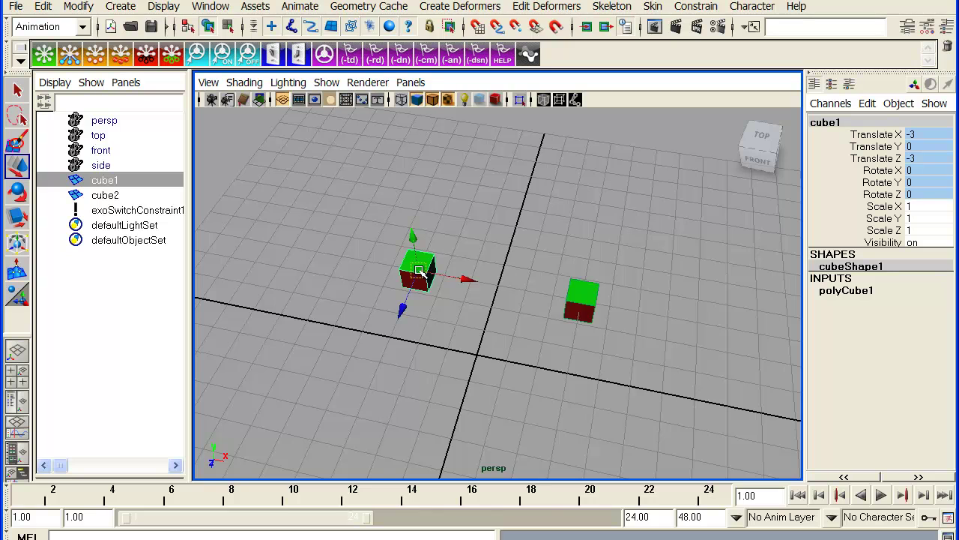
drag(420, 272, 268, 202)
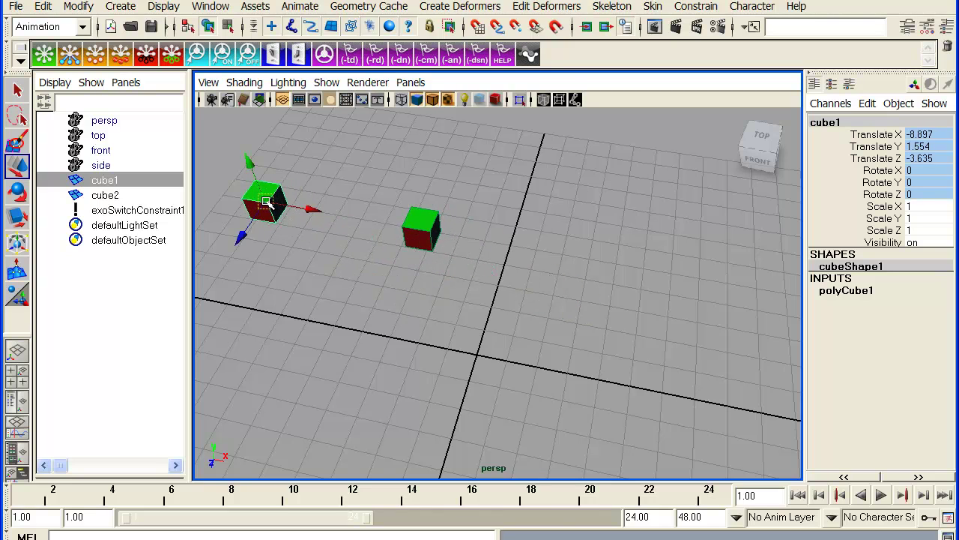
key(shift+w)
key(ctrl+z)
Step: At frame 14, move cube1 to about X -0.82, Y 1.74, Z -5.8 and key its translation
click(409, 485)
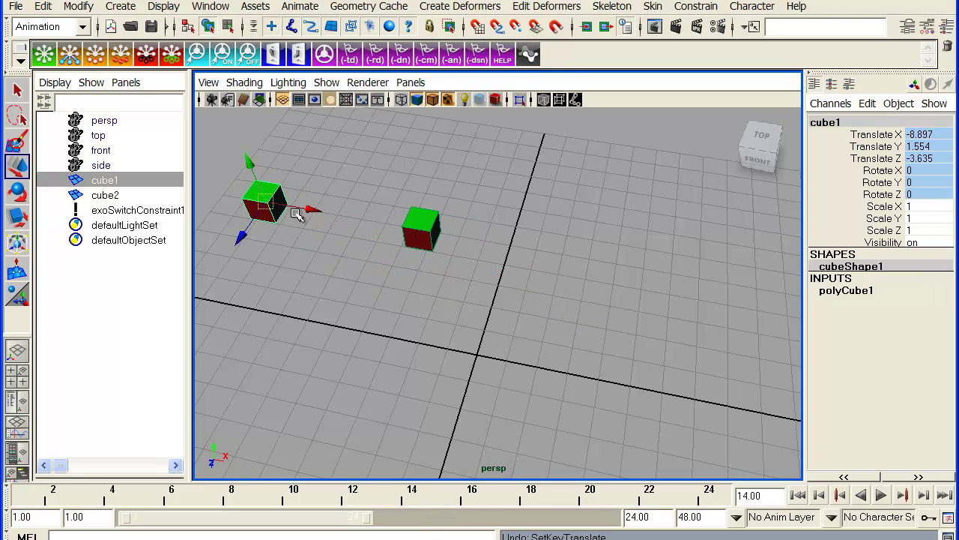
drag(266, 199, 493, 195)
key(shift+w)
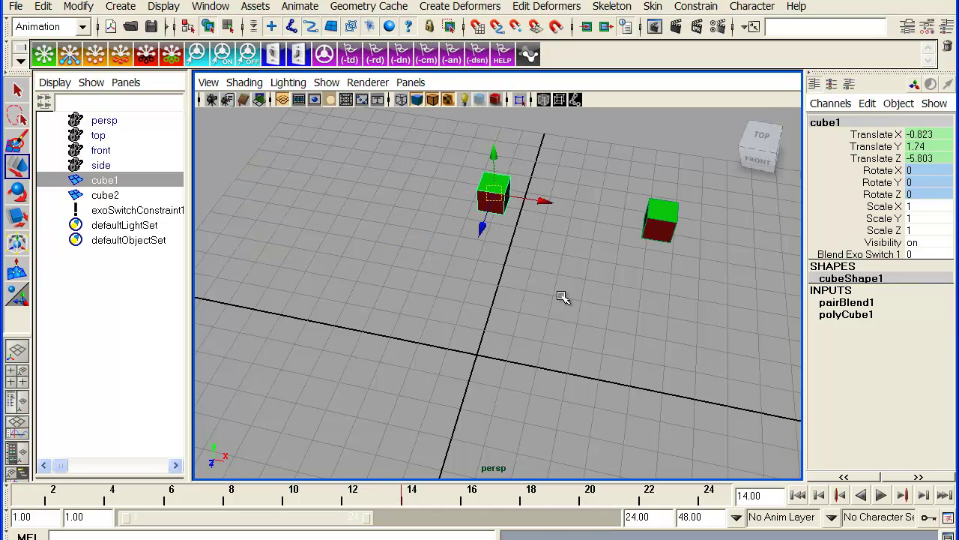
key(ctrl+z)
Step: Select cube2 and key its translation at frame 14 to switch the driver to it
click(656, 208)
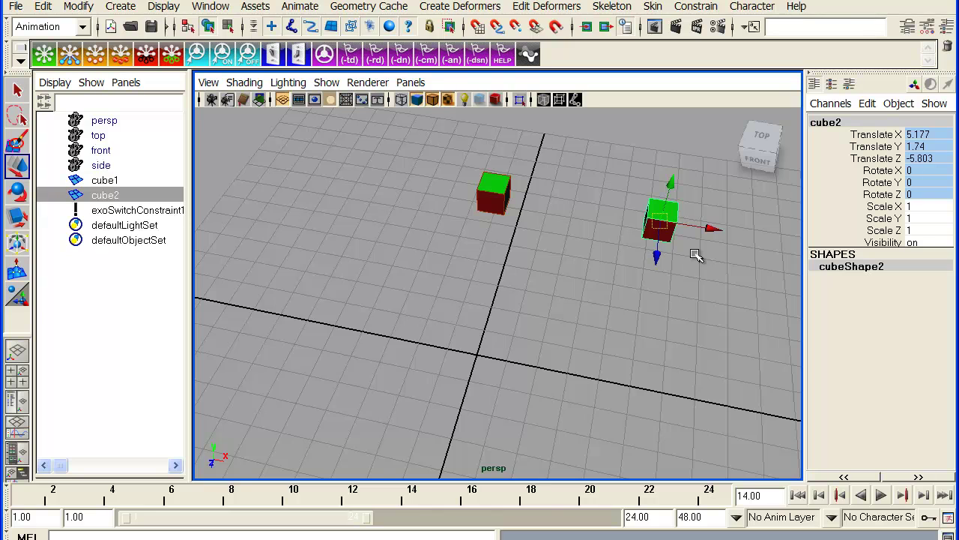
key(shift+w)
key(ctrl+z)
Step: At frame 22, lower cube2 along Y to about -7.26 and key its translation
click(651, 489)
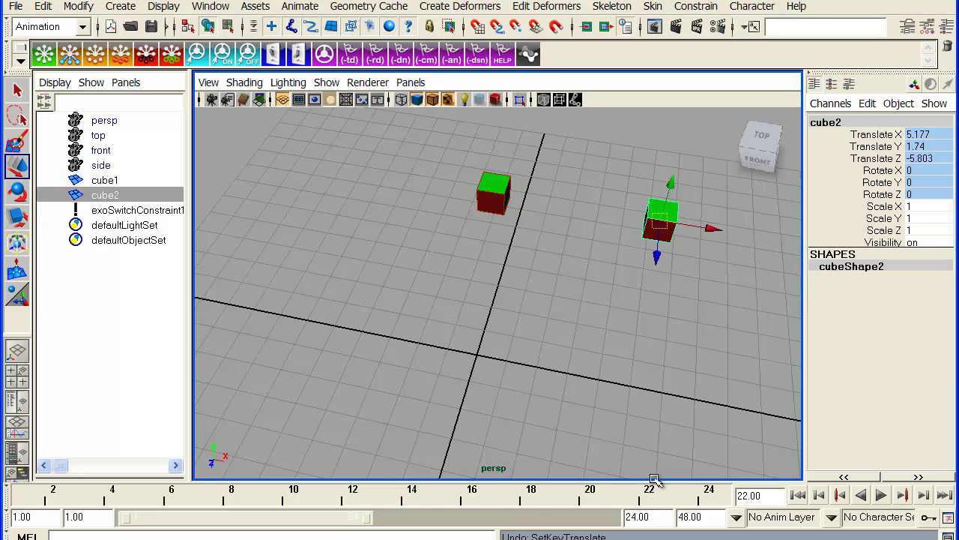
drag(672, 186, 627, 335)
key(shift+w)
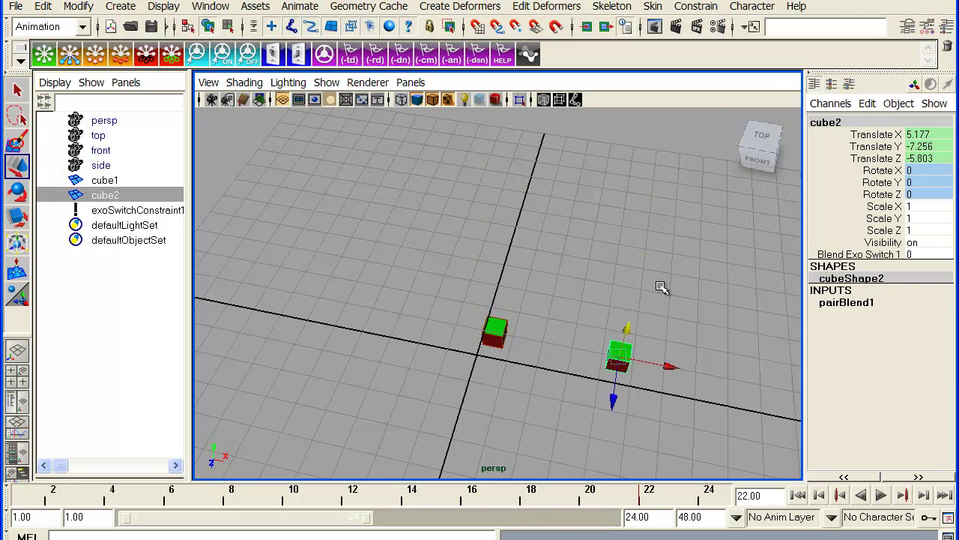
key(ctrl+z)
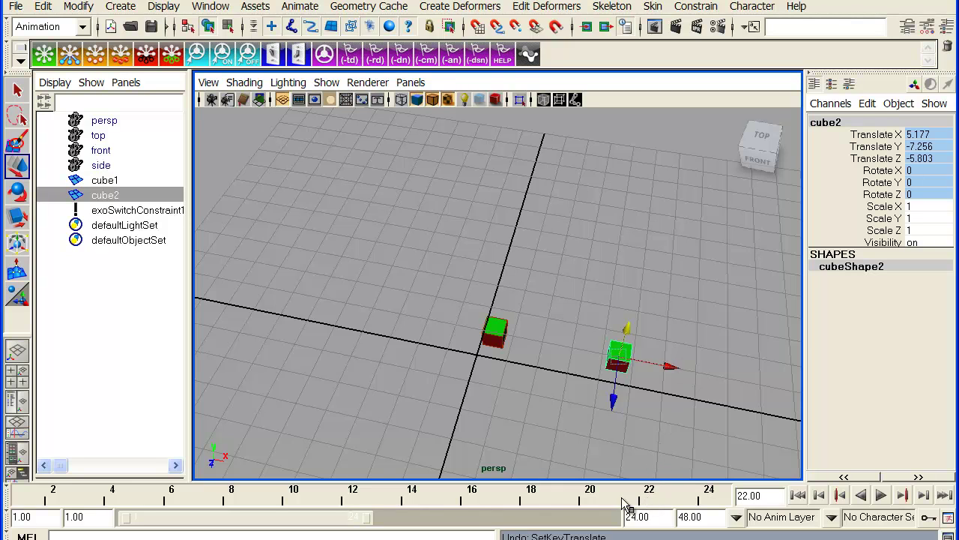
Step: Play back the two-cube animation and stop at frame 18
key(alt+v)
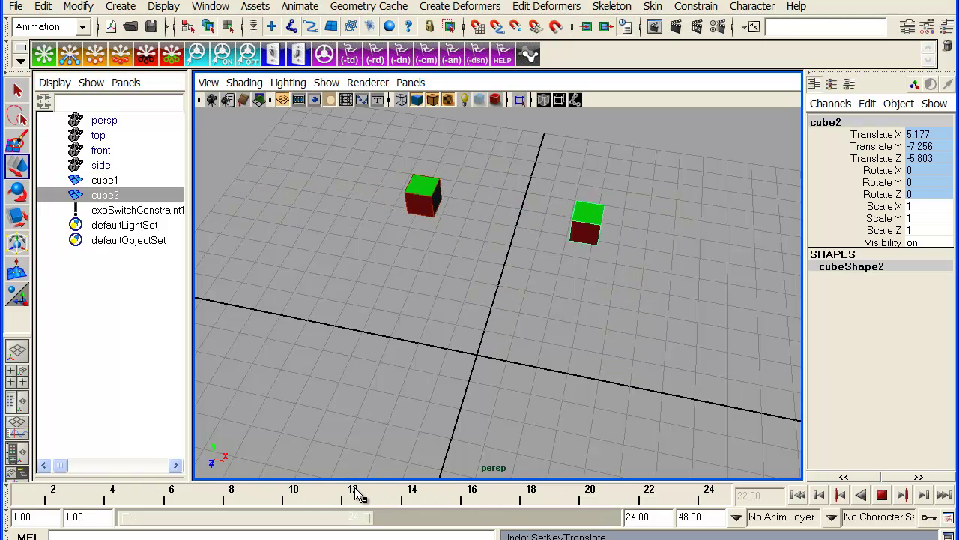
click(532, 491)
Step: Inspect the driver, Auto Switch and Auto Key Drivers settings of exoSwitchConstraint1 in the Attribute Editor
click(180, 212)
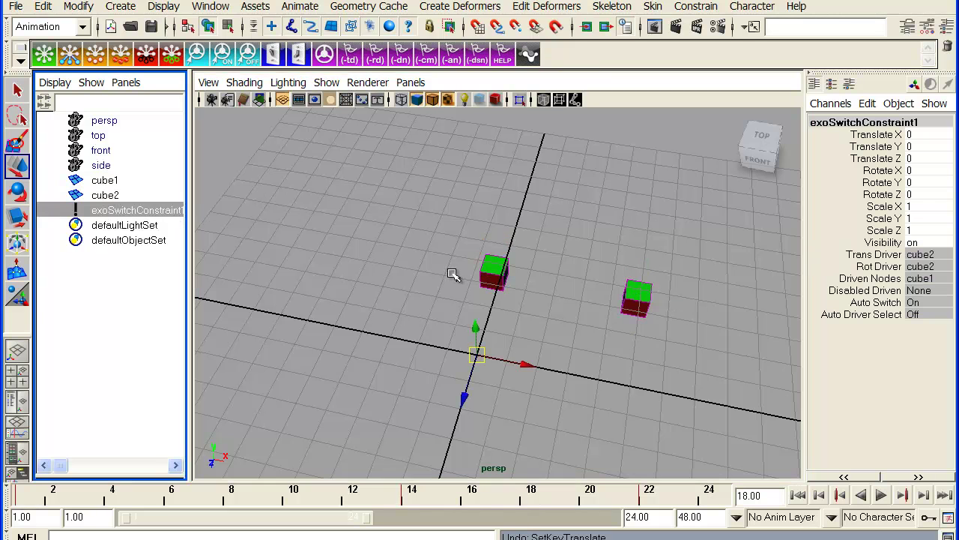
key(ctrl+a)
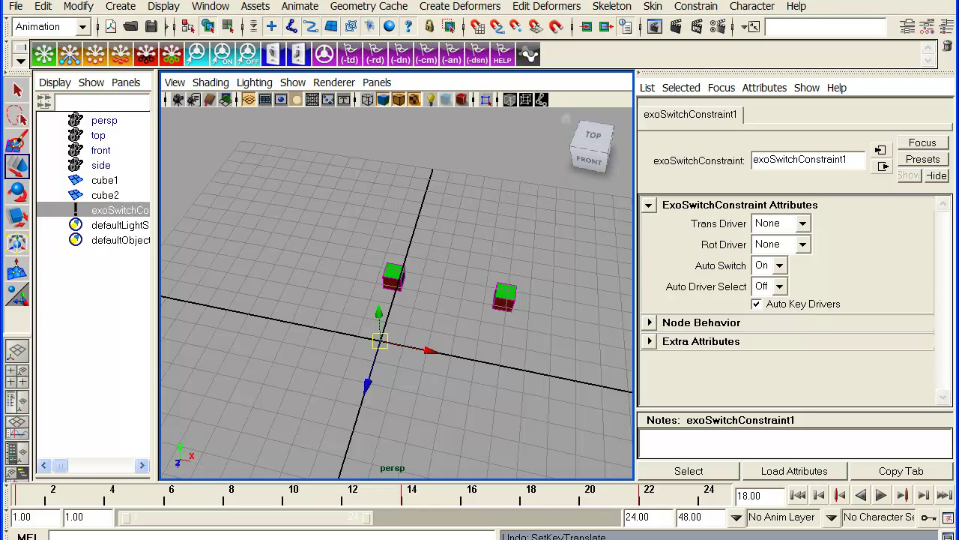
key(ctrl+a)
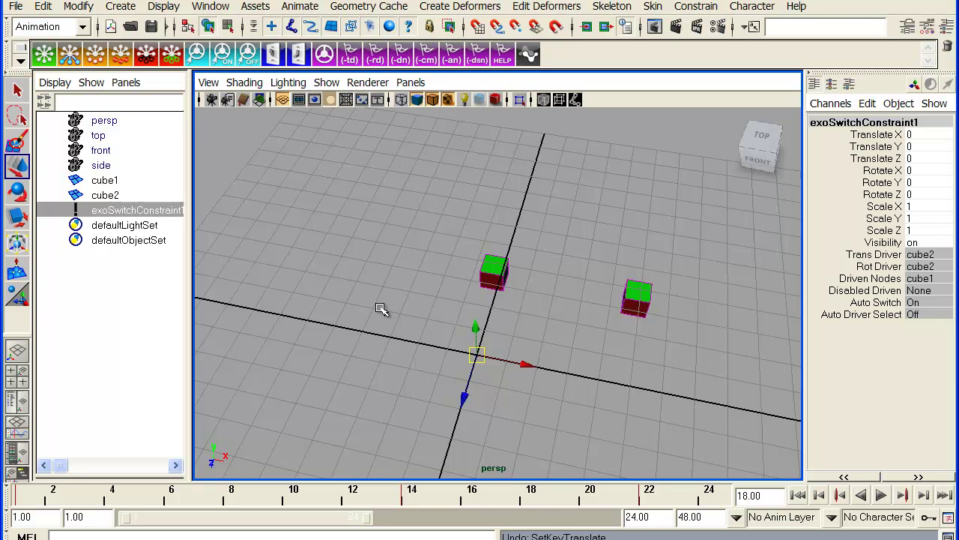
Step: Set exoSwitchConstraint1's Auto Switch to Off and its Auto Driver Select to On
alt+drag(398, 300, 389, 294)
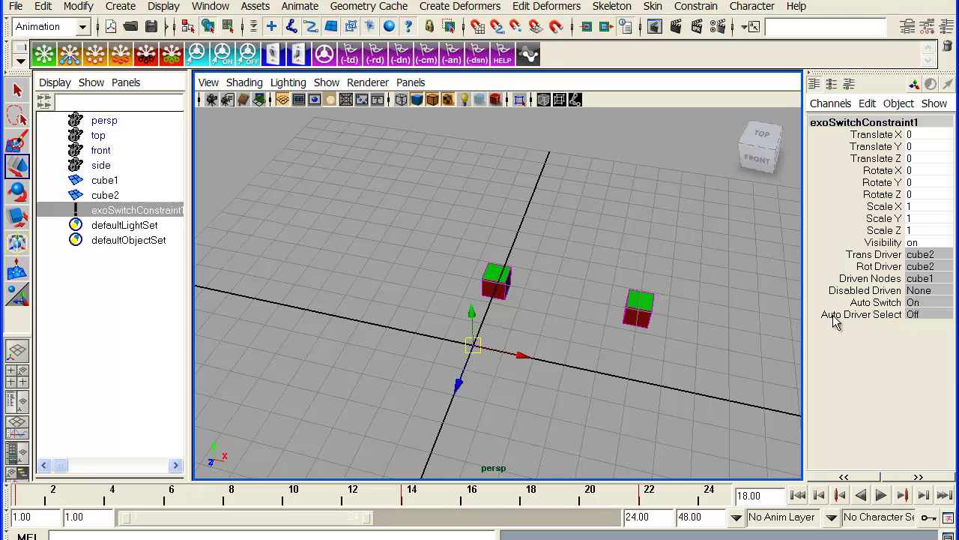
click(924, 303)
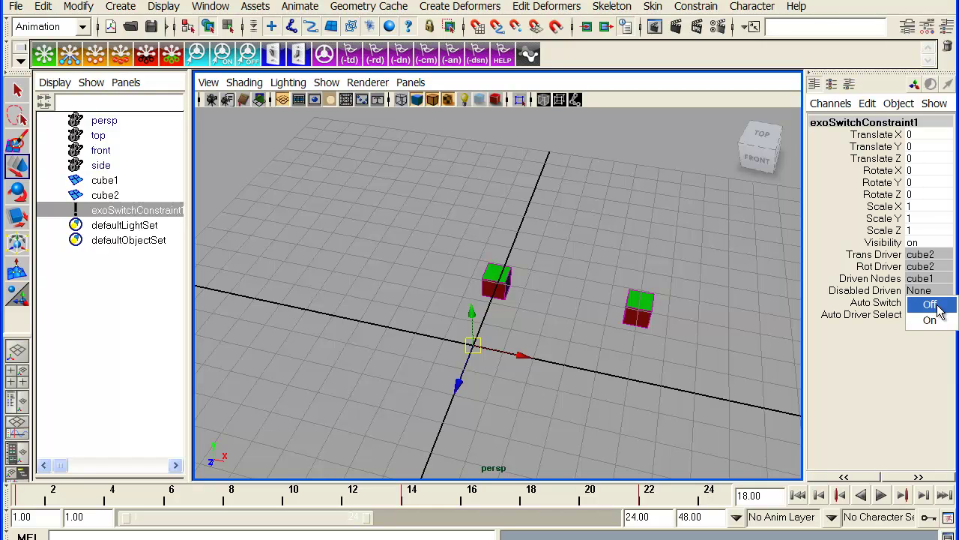
click(938, 304)
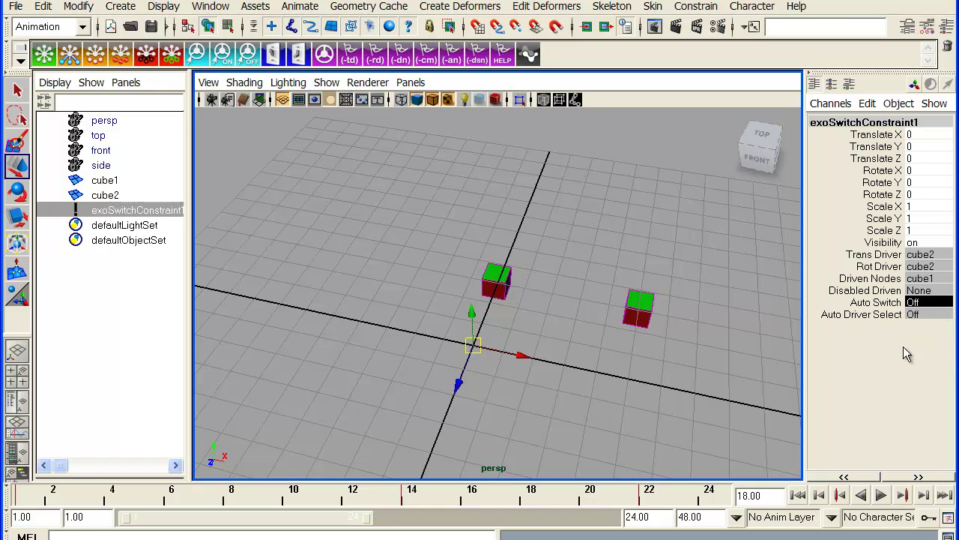
click(913, 316)
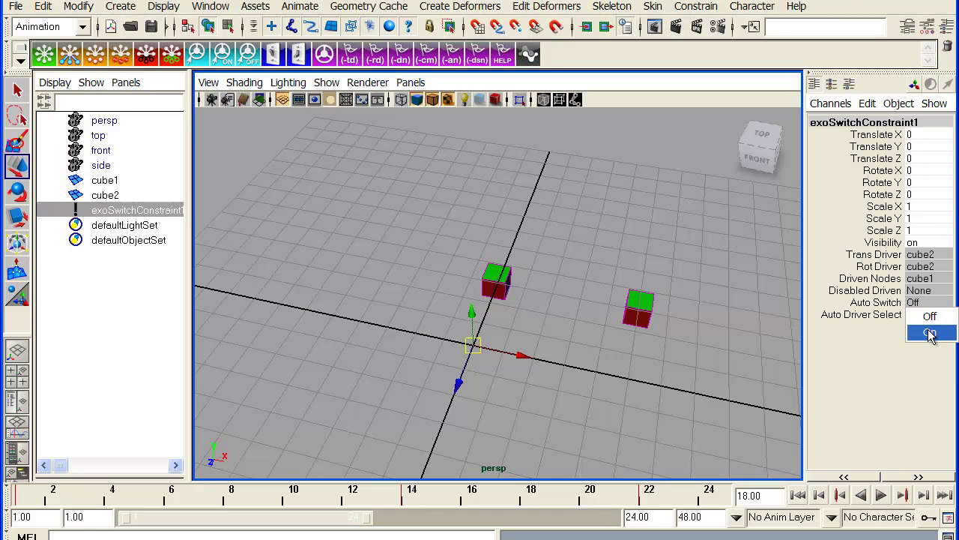
click(929, 333)
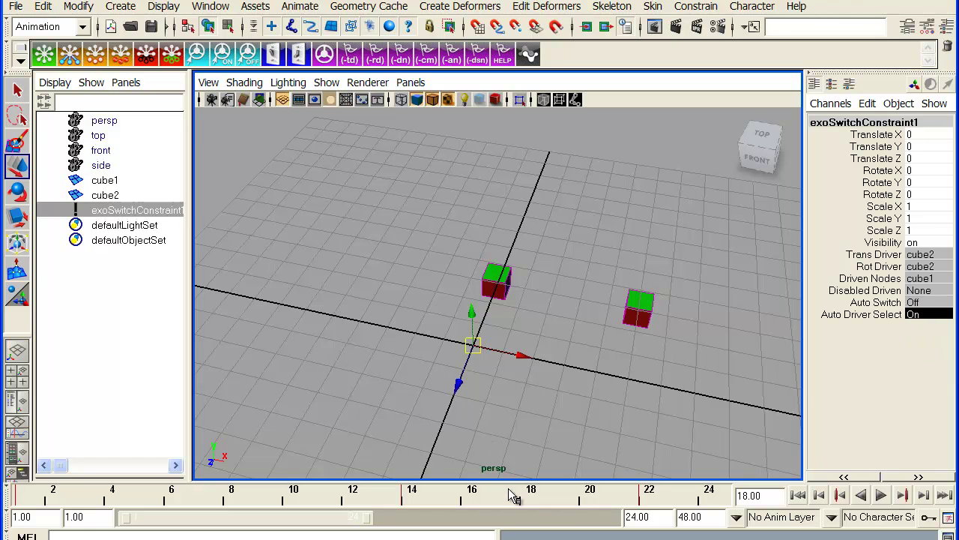
Step: Scrub the timeline back and forth between frames 6 and 17, clearing the selection once, to test automatic driver selection
drag(527, 500, 311, 495)
click(442, 196)
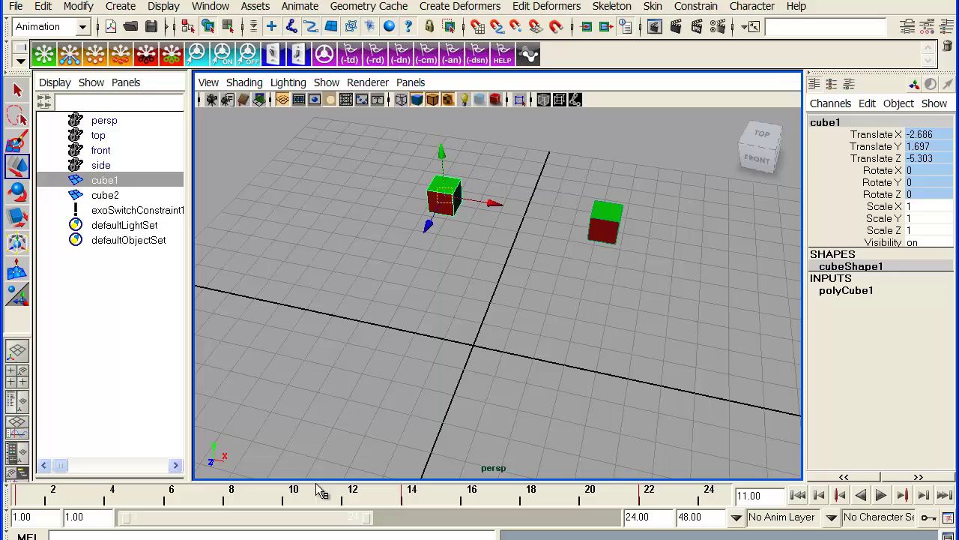
click(434, 298)
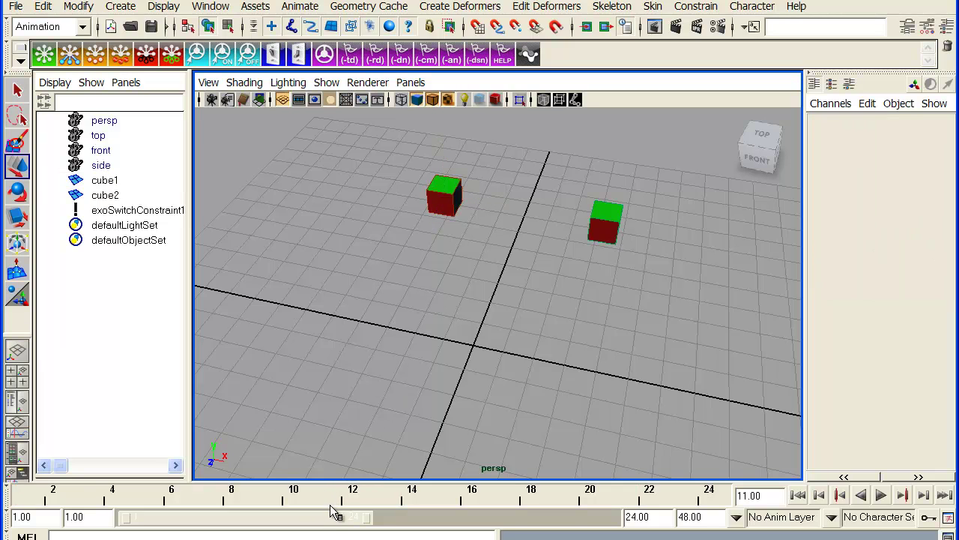
drag(327, 495, 179, 492)
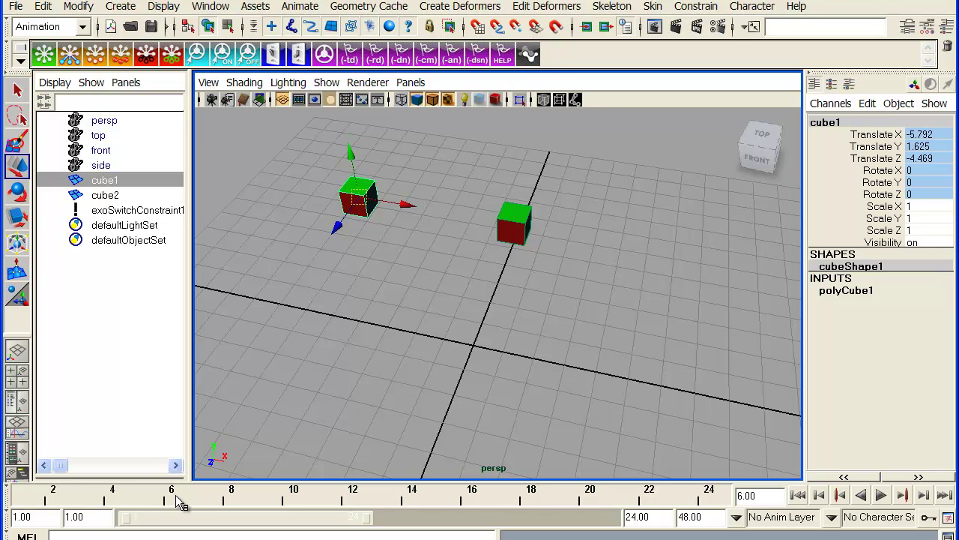
drag(178, 501, 500, 494)
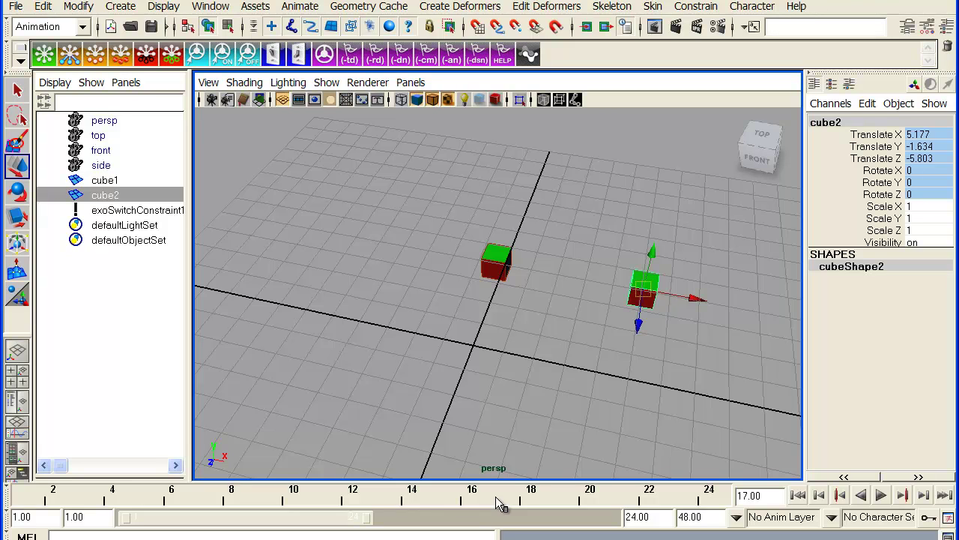
drag(501, 503, 251, 504)
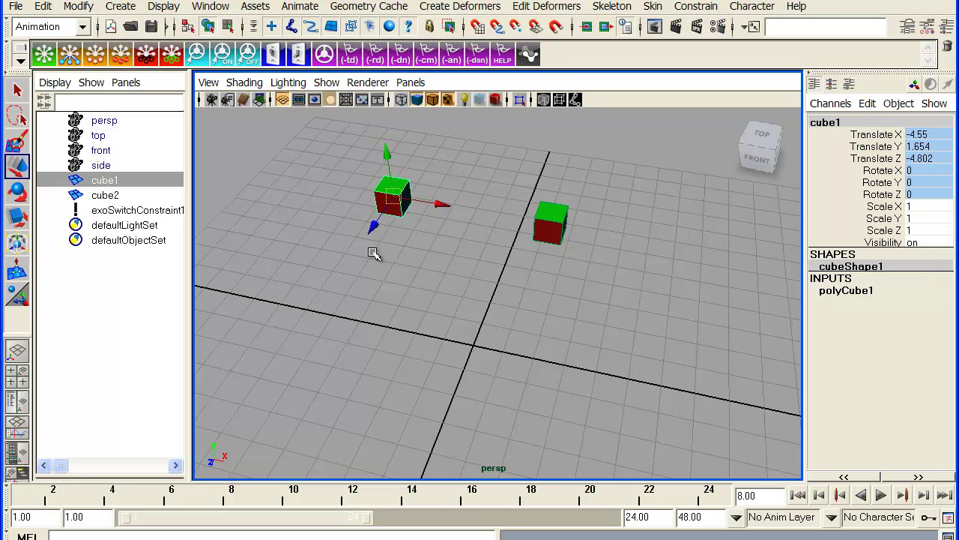
Step: Reopen the recent scene cubeScene.ma, discarding the changes
click(17, 8)
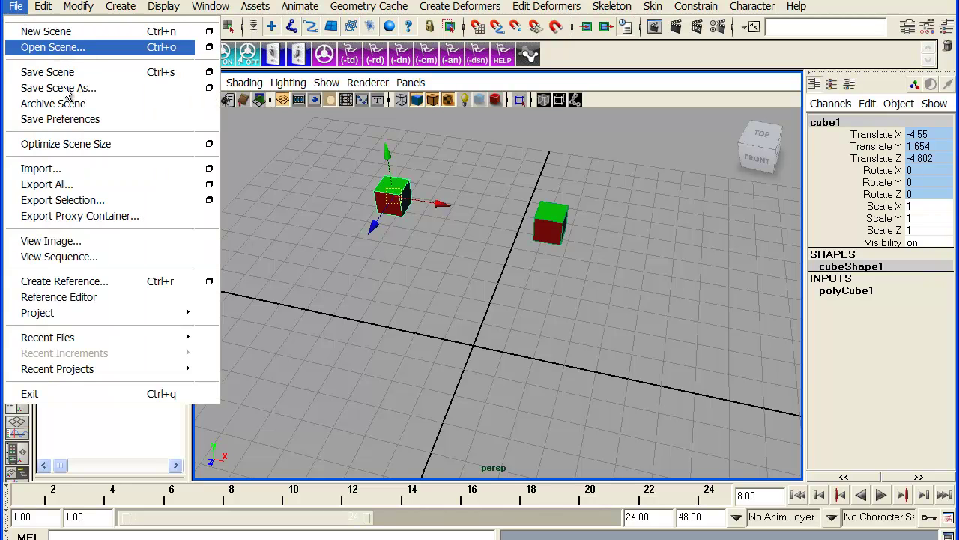
mouse_move(203, 338)
click(377, 341)
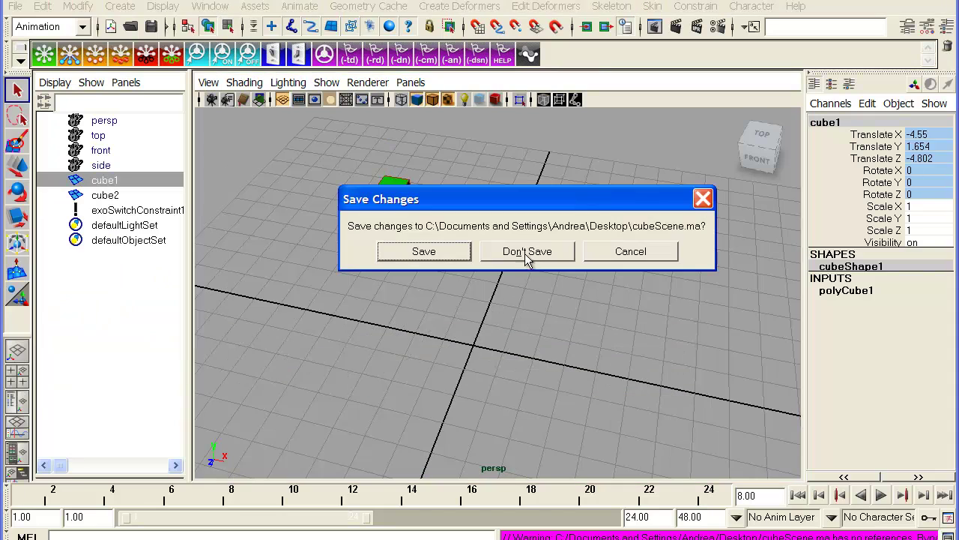
click(527, 252)
Step: Select all three cubes and constrain them together with ExoSwitch
alt+drag(482, 310, 427, 321)
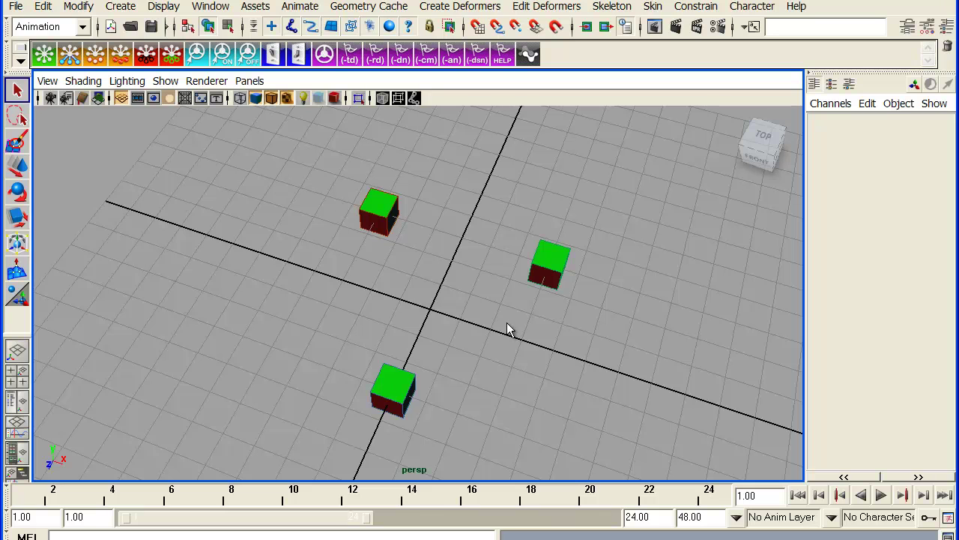
click(550, 264)
click(696, 6)
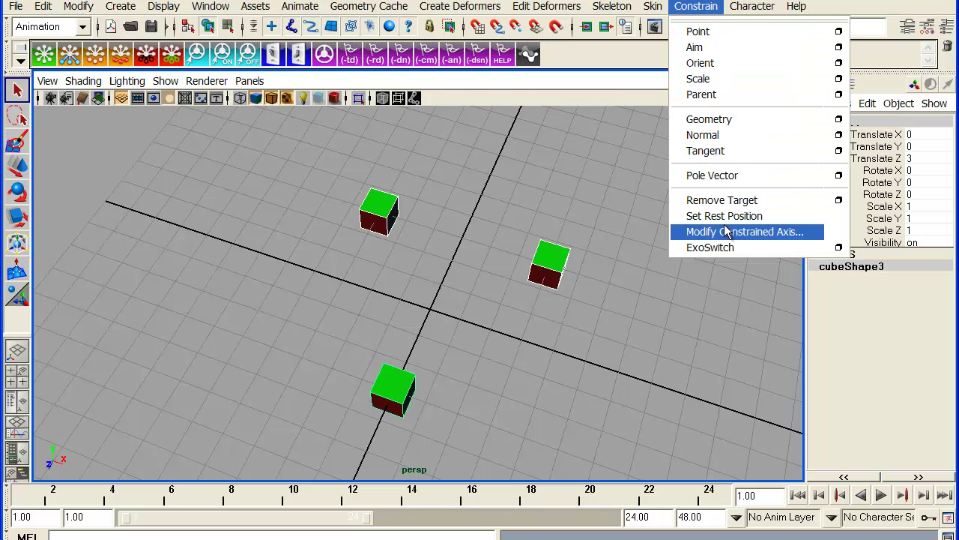
click(730, 250)
alt+drag(607, 353, 514, 307)
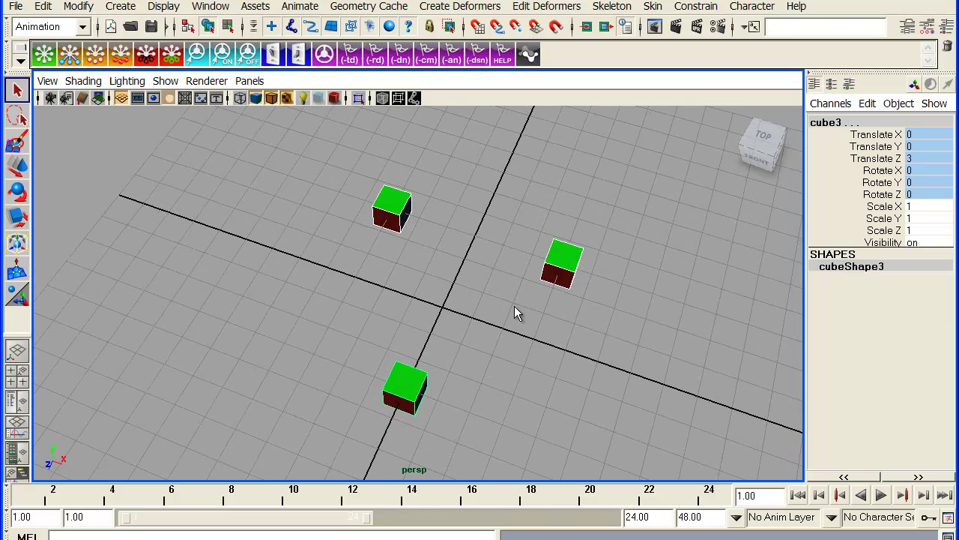
Step: Show the Outliner beside the perspective view and inspect exoSwitchConstraint1's driver and switching attributes
click(17, 401)
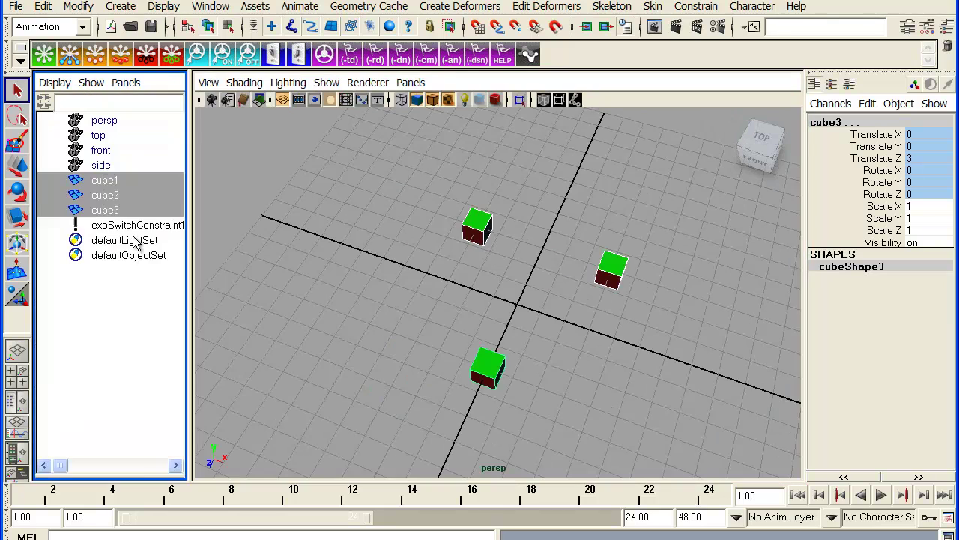
click(141, 225)
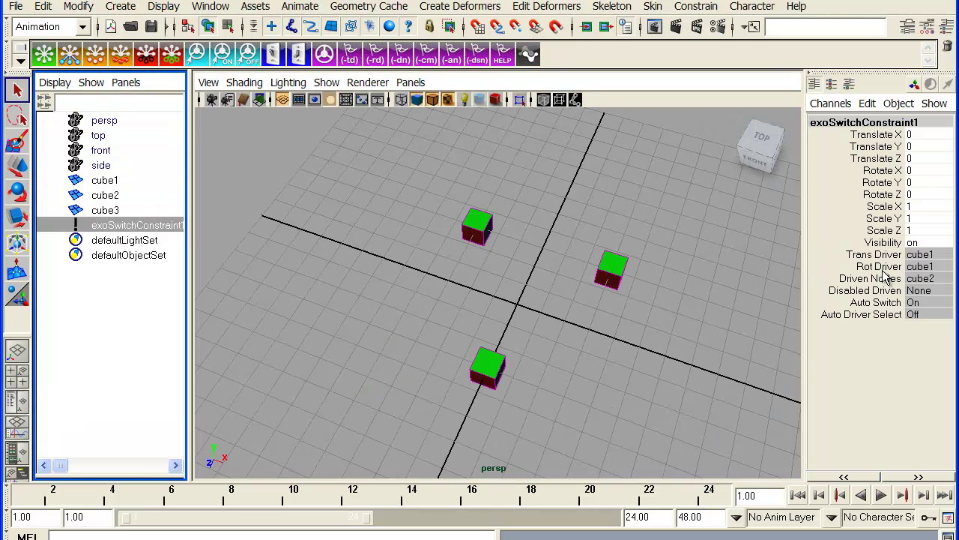
key(ctrl+a)
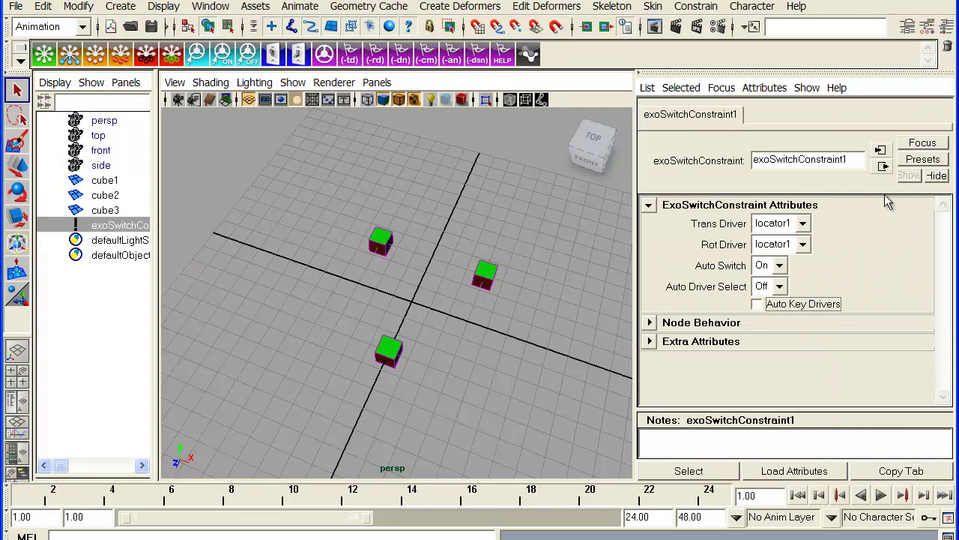
click(947, 26)
alt+drag(684, 230, 676, 237)
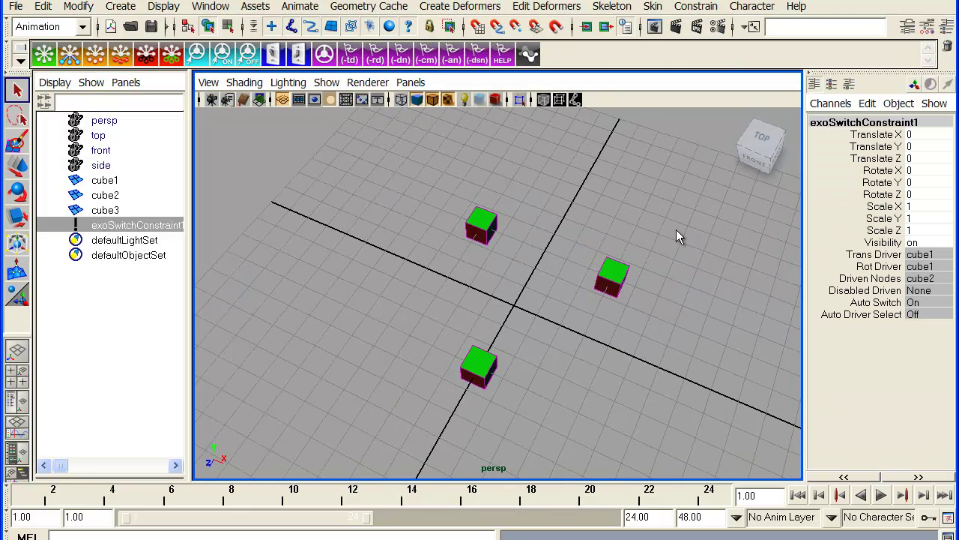
Step: At frame 1, move cube1 to about X -9.45, Y 0.21, Z -0.14, key its translation and undo the keying command
click(480, 219)
key(w)
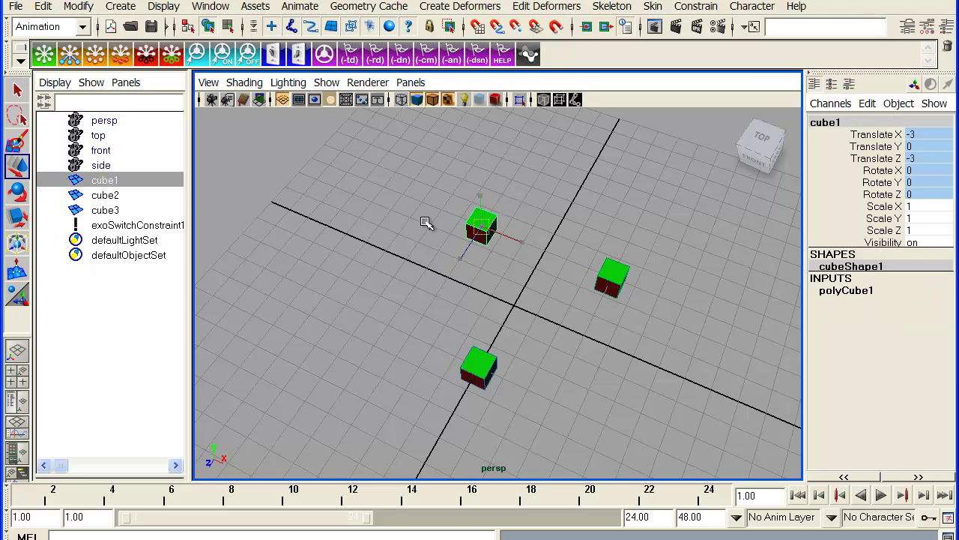
drag(480, 222, 319, 215)
key(shift+w)
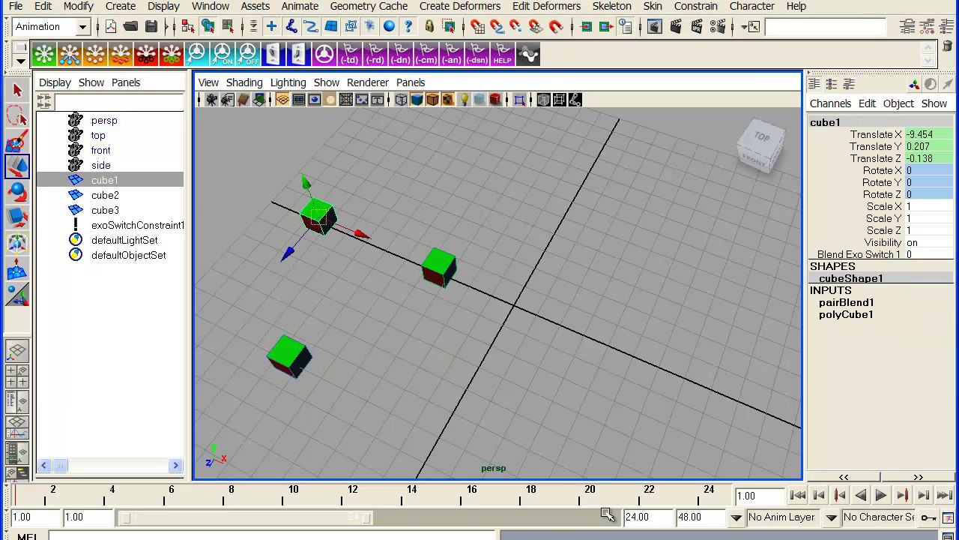
key(ctrl+z)
Step: At frame 22, move cube1 to about X 0.73, Y 0.4, Z -5.58, key its translation and undo the keying command
click(667, 500)
drag(320, 217, 586, 210)
key(shift+w)
key(ctrl+z)
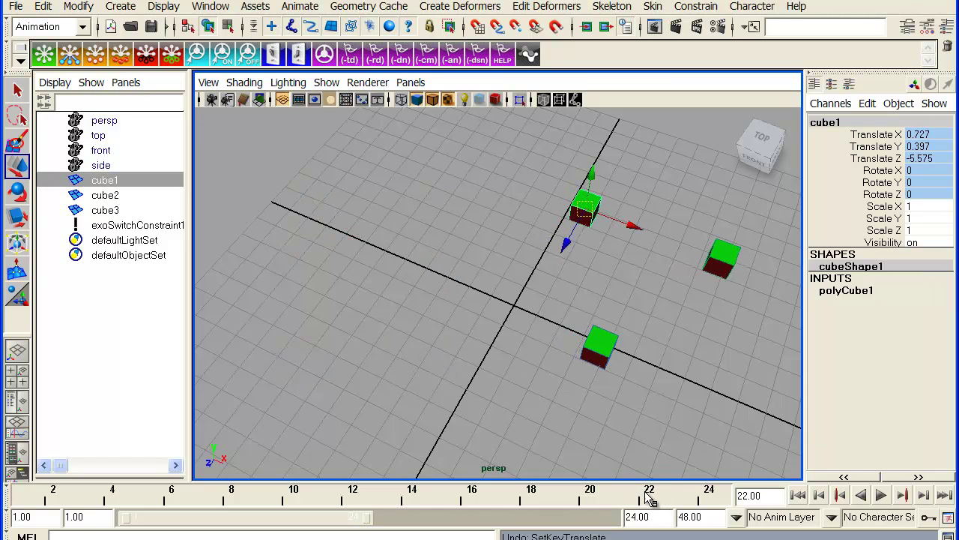
Step: Play the cube1 animation, go to frame 11, key cube3's translation there and undo the keying command
key(alt+v)
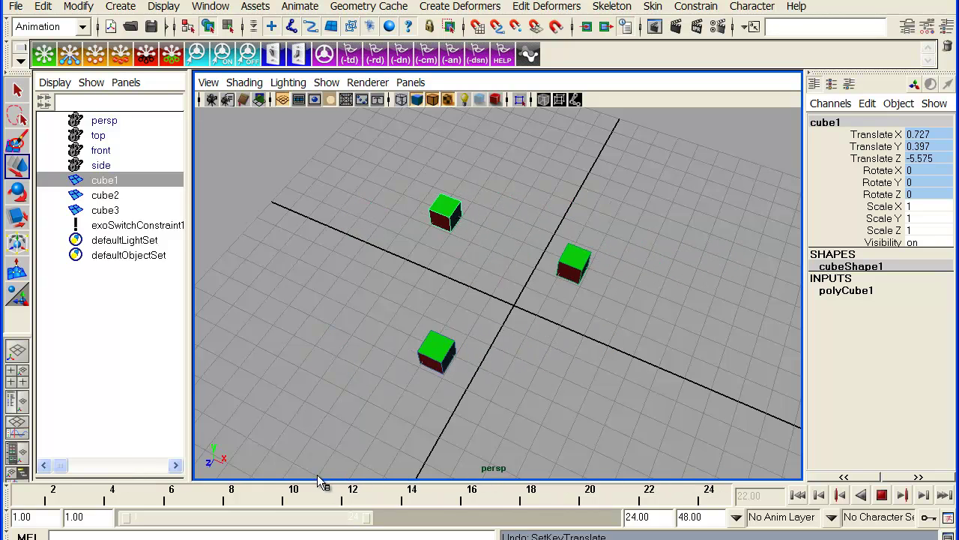
drag(26, 487, 330, 485)
click(449, 356)
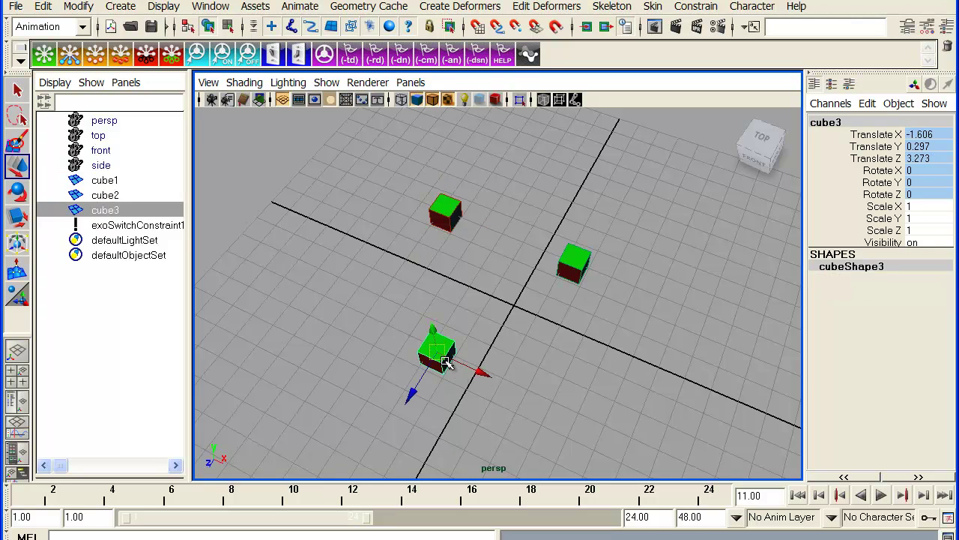
key(shift+w)
key(ctrl+z)
Step: At frame 22, move cube3 to about X -3.82, Y 2.87, Z -0.21, key its translation and undo the keying command
click(652, 488)
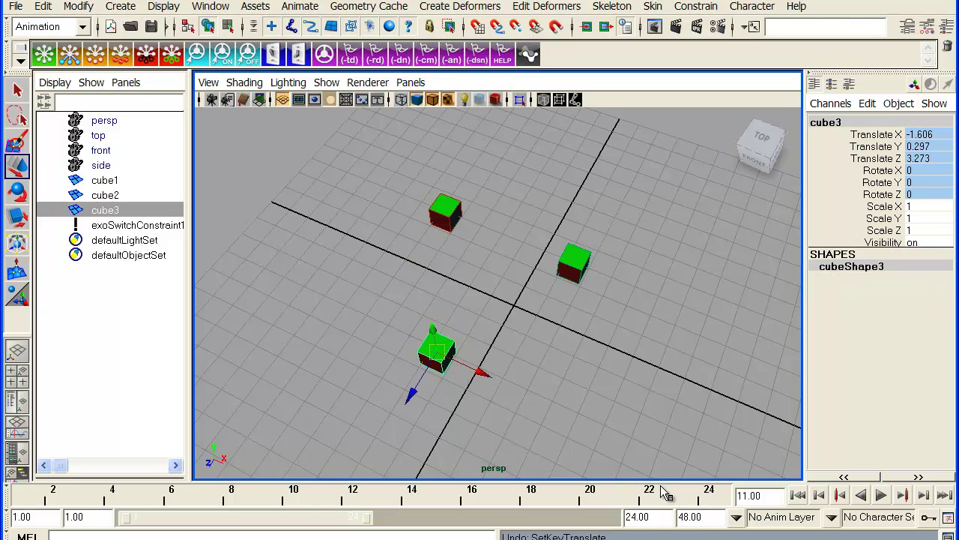
drag(439, 257, 427, 221)
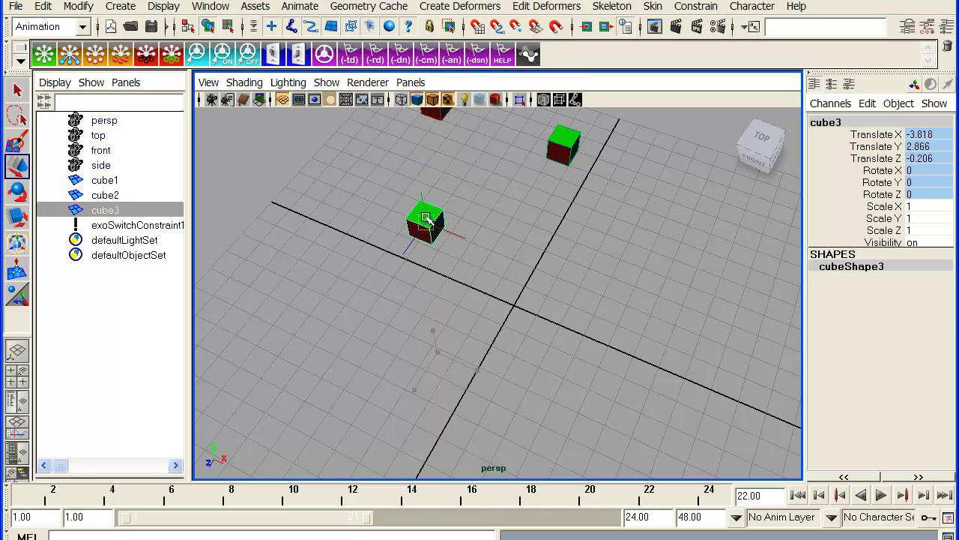
key(shift+w)
key(ctrl+z)
Step: Play the three-cube animation with all cubes in view and stop it at frame 19
alt+right_drag(564, 284, 501, 280)
alt+middle_drag(531, 277, 537, 321)
key(alt+v)
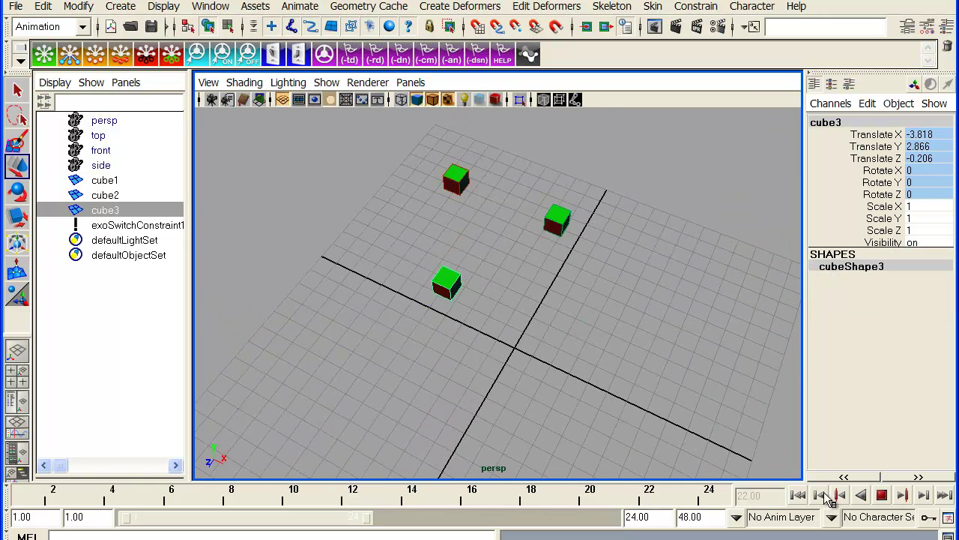
key(alt+v)
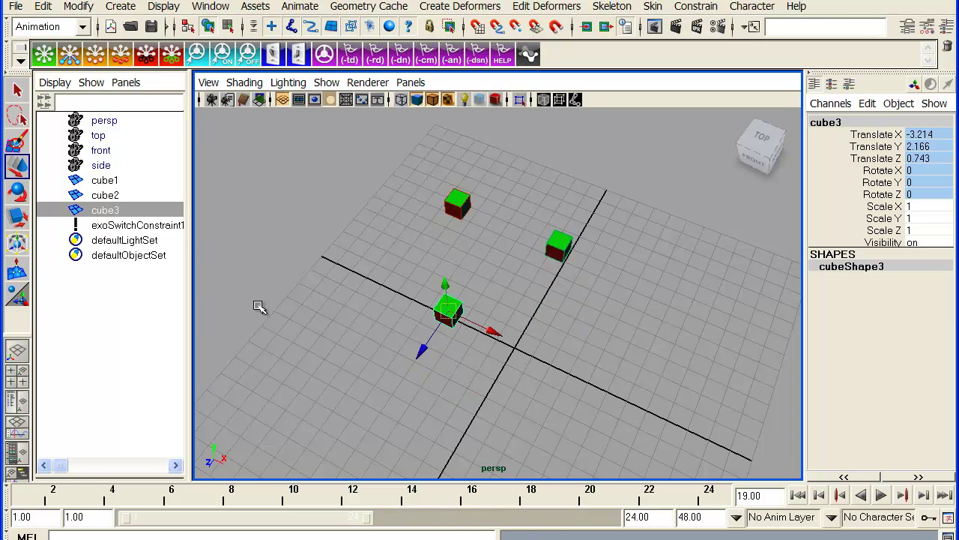
Step: Examine exoSwitchConstraint1's drivers and switch settings, and replay the animation with cube1 selected and again with cube3 selected
click(139, 226)
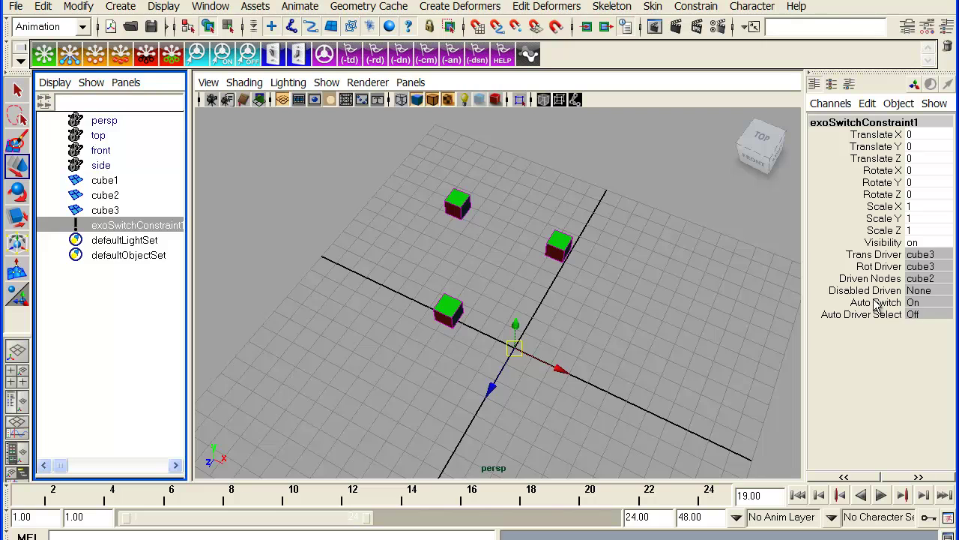
click(464, 206)
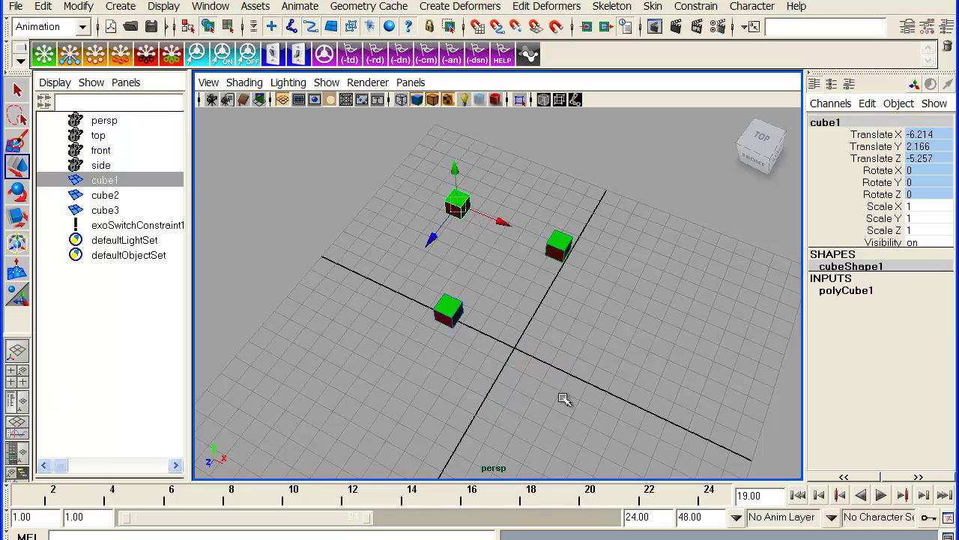
key(alt+v)
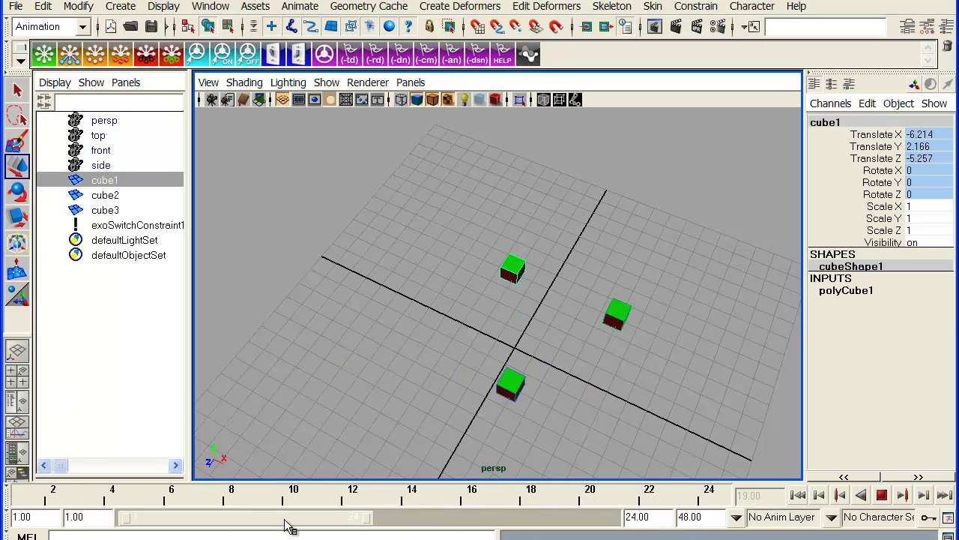
key(alt+v)
click(465, 383)
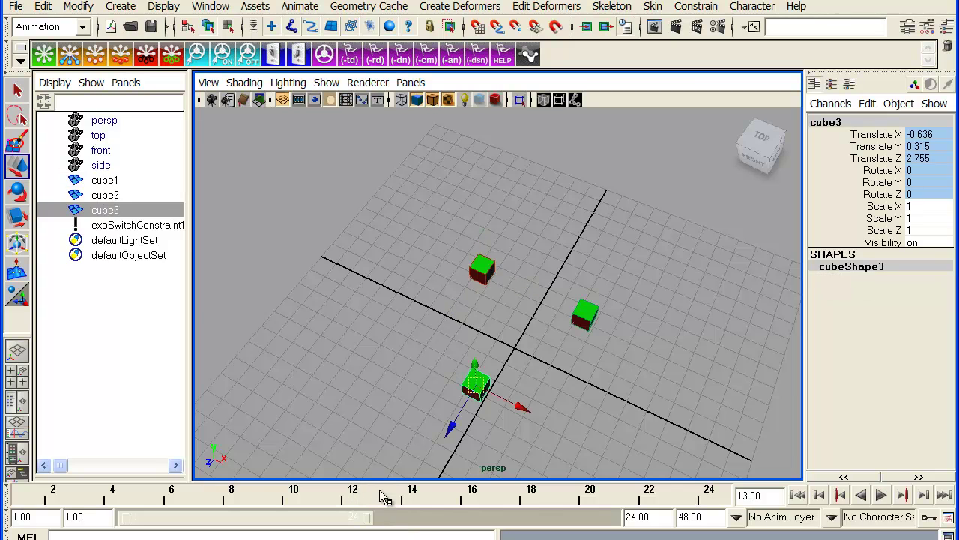
key(alt+v)
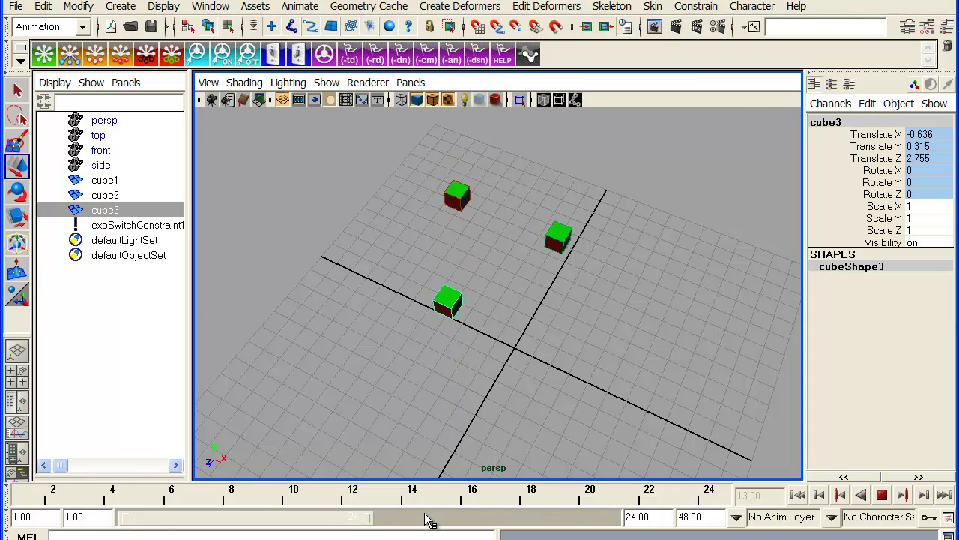